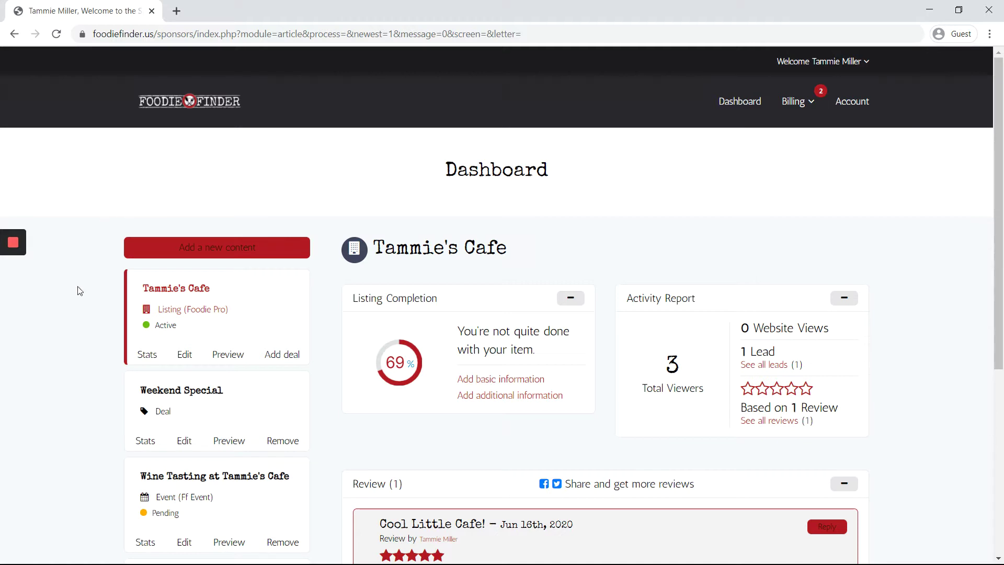
left_click(102, 302)
mouse_move(596, 239)
left_mouse_down()
mouse_move(600, 340)
mouse_move(586, 238)
left_mouse_up()
scroll(966, 416, "down", 1)
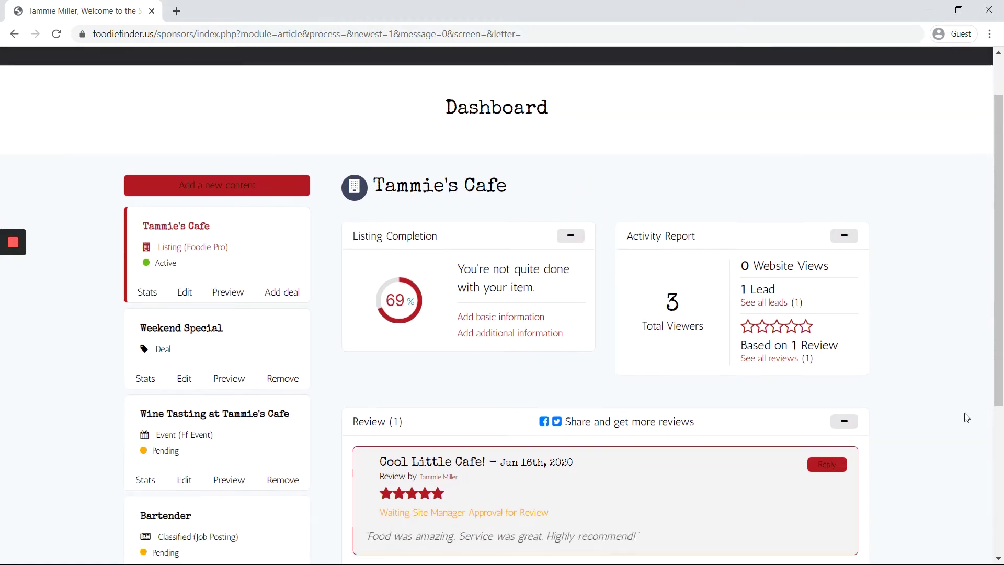
mouse_move(397, 390)
left_mouse_down()
mouse_move(566, 399)
mouse_move(389, 401)
mouse_move(392, 385)
left_mouse_up()
left_click(393, 386)
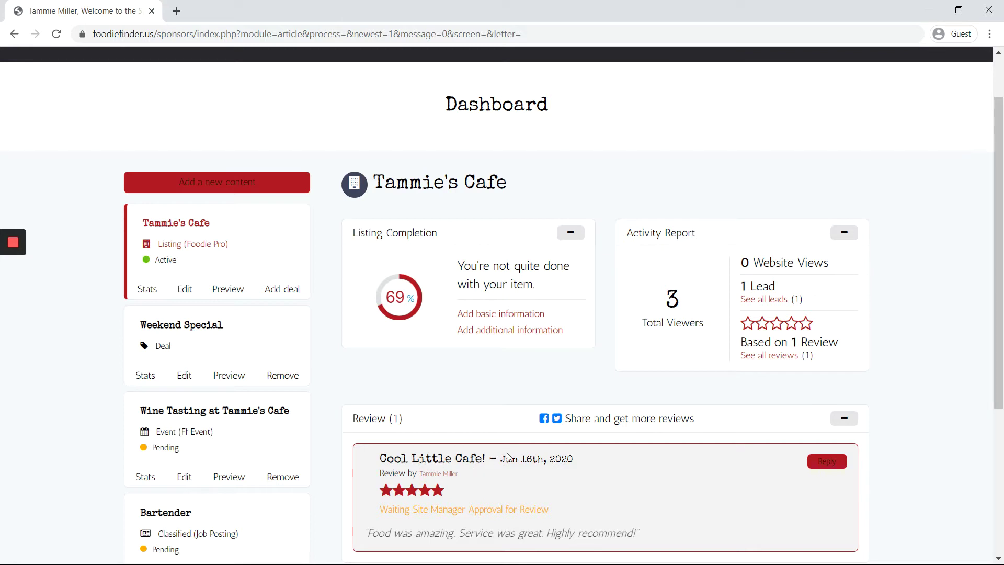
left_click_drag(457, 429, 427, 437)
left_click(349, 496)
left_click(359, 515)
Step: Reply to the "Cool Little Cafe!" review, thanking the reviewer by first name for the feedback and adding "We hope to see you again soon!"
left_click(864, 465)
left_click(838, 464)
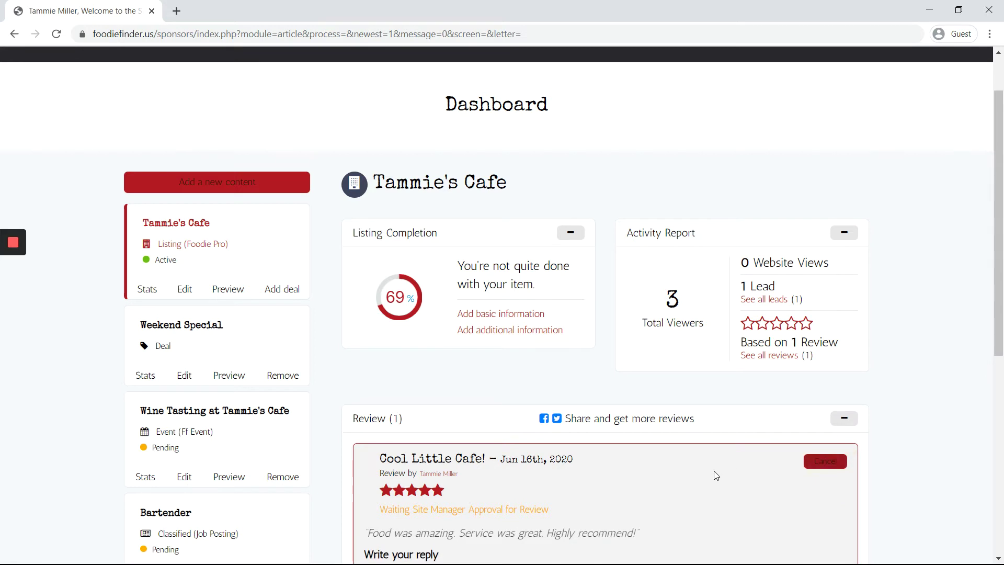
scroll(401, 494, "down", 1)
scroll(401, 494, "down", 1)
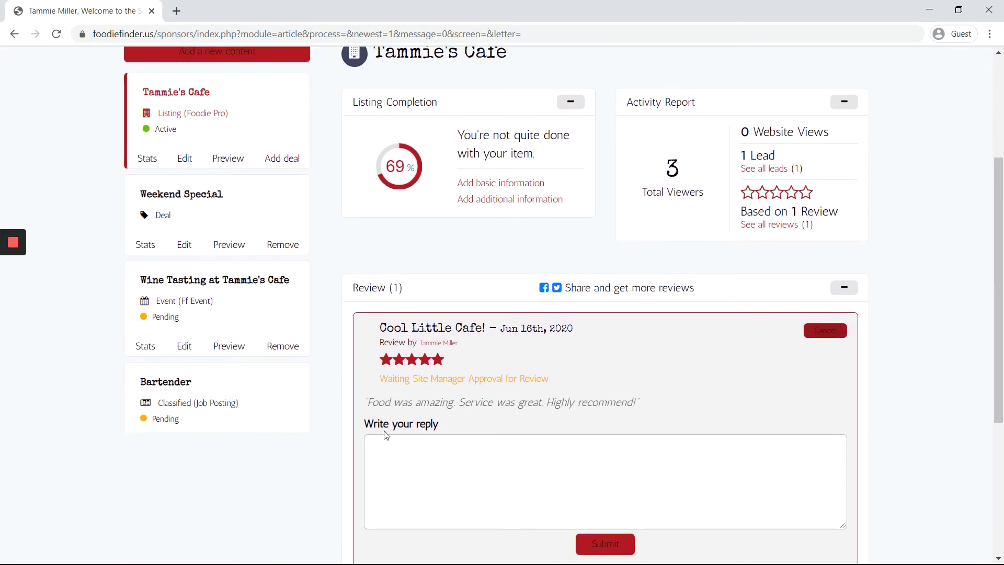
left_click(406, 438)
type("Than")
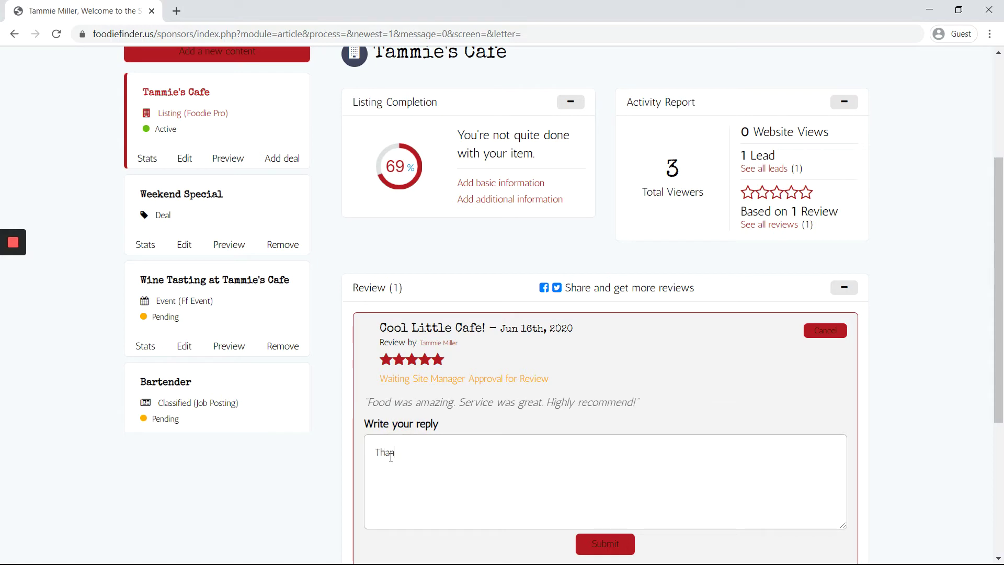
type("ks Tammie for your feedback!")
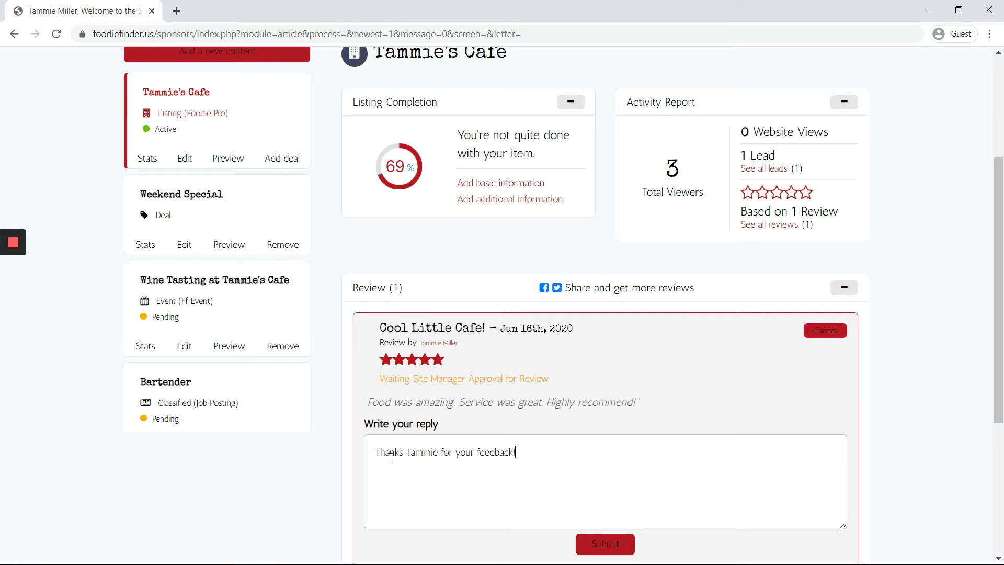
type(" We hope to see you a")
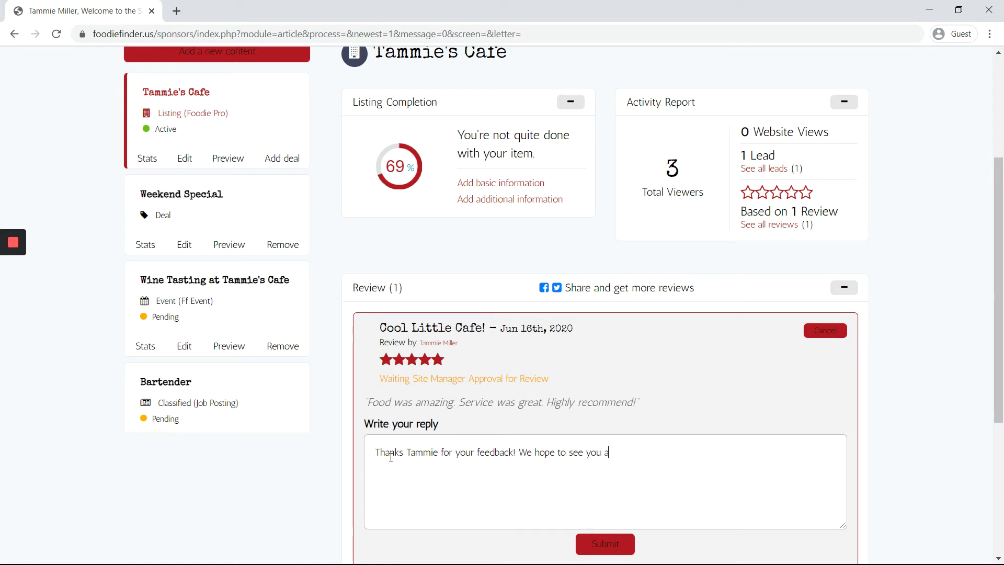
type("gain soon!")
left_click(609, 546)
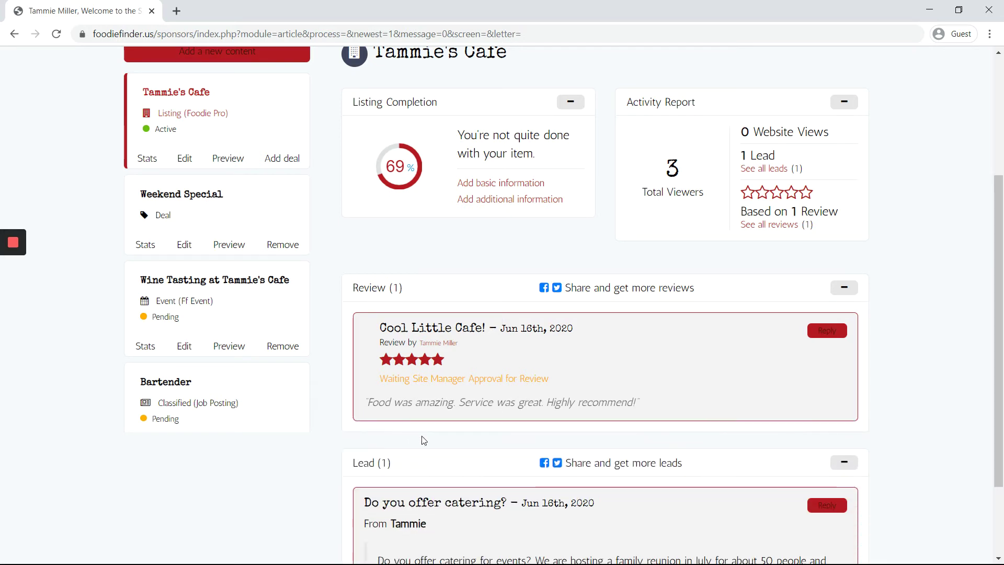
Step: Open the public preview of the Tammie's Cafe listing
scroll(422, 439, "up", 2)
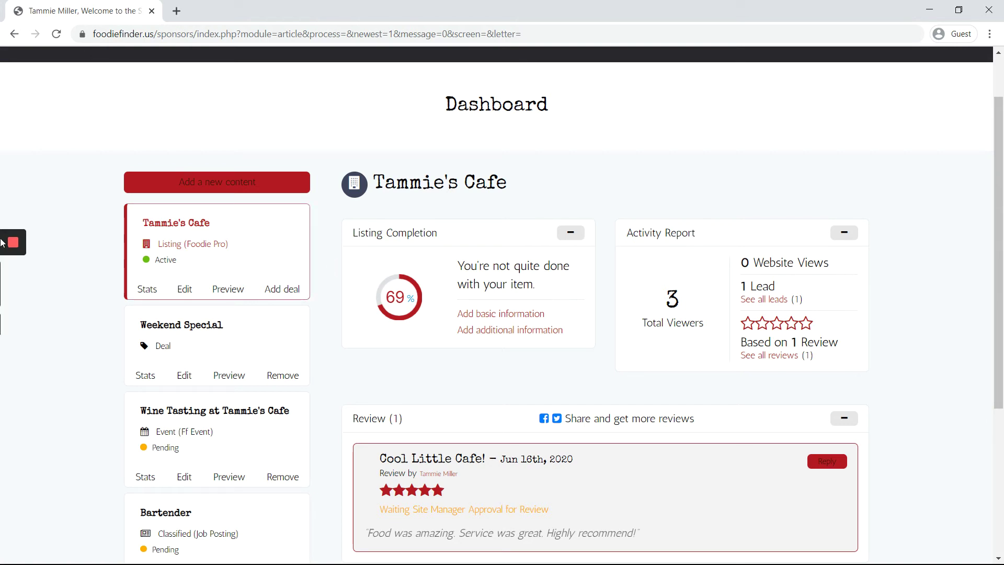
left_click(13, 272)
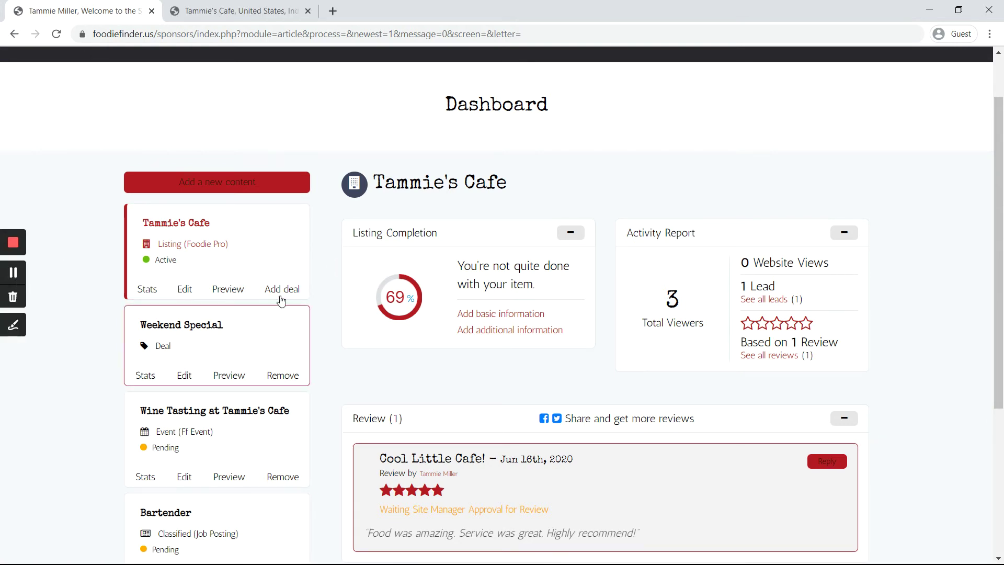
left_click(227, 289)
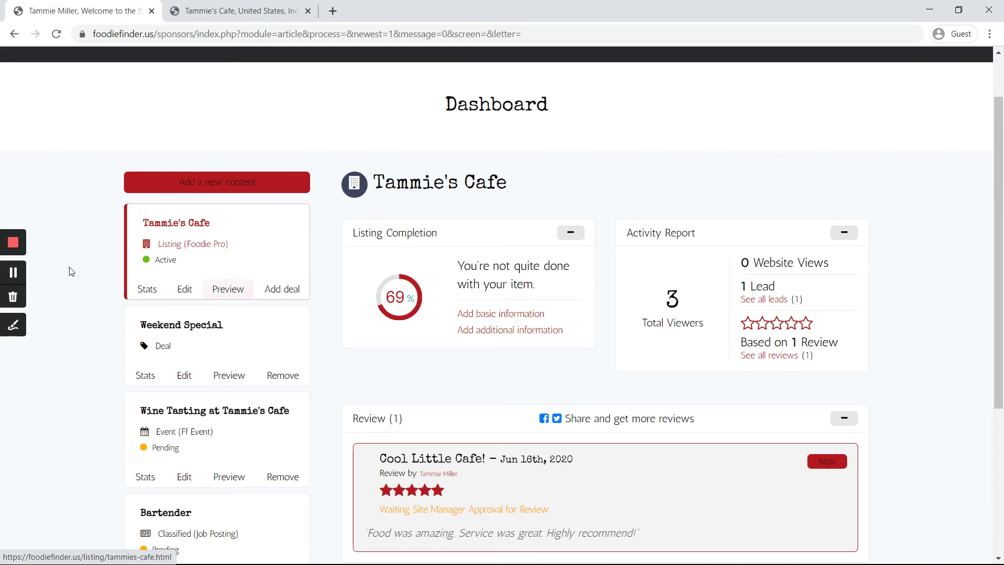
left_click(14, 272)
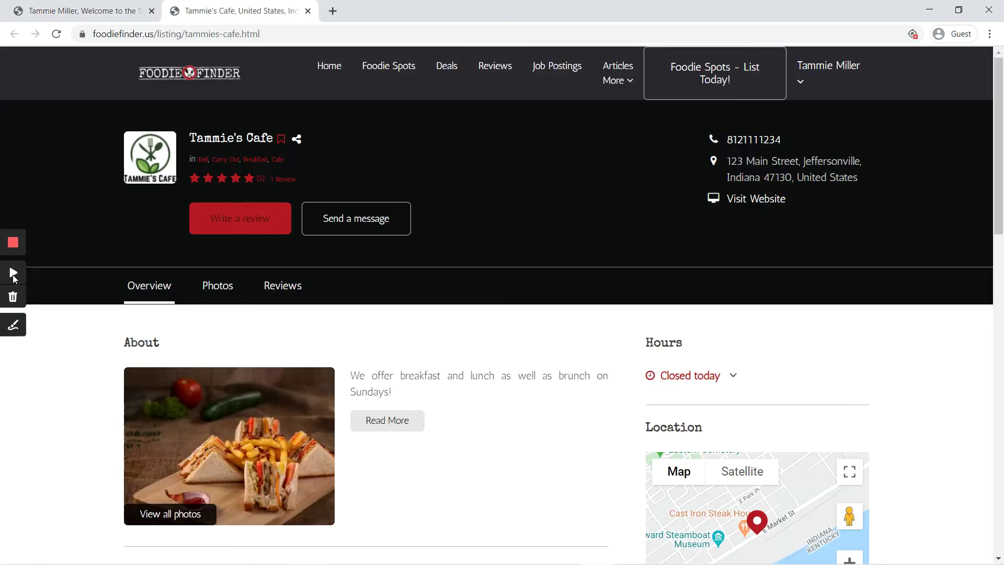
left_click(13, 276)
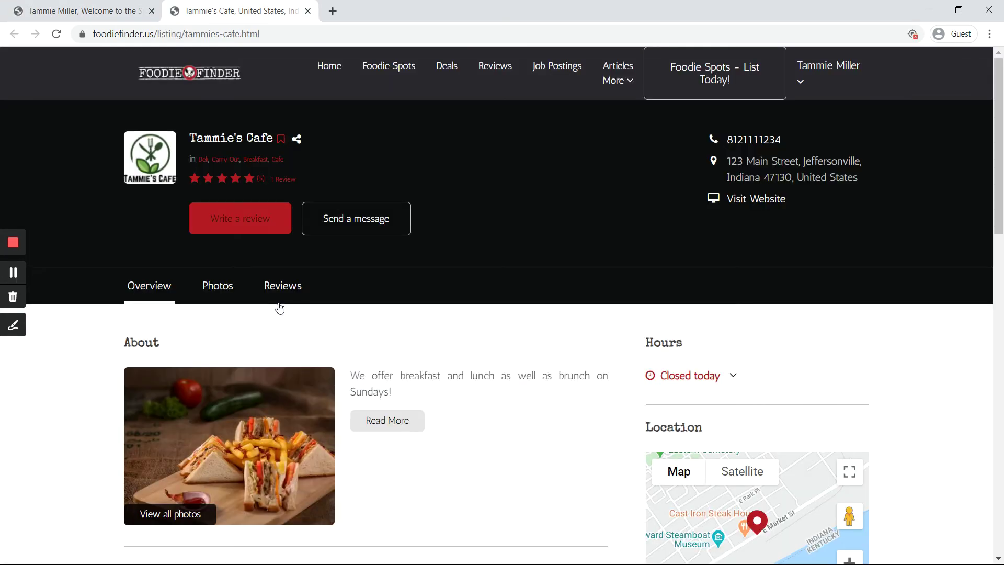
Step: Check how the review and the owner's reply appear in the listing's overview and in its Reviews section
scroll(384, 316, "down", 1)
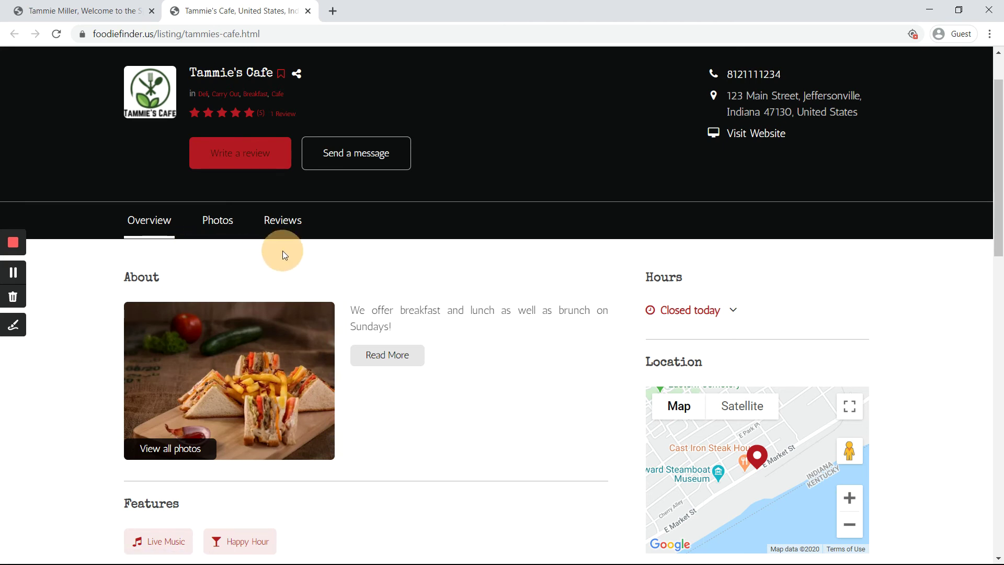
scroll(264, 260, "down", 3)
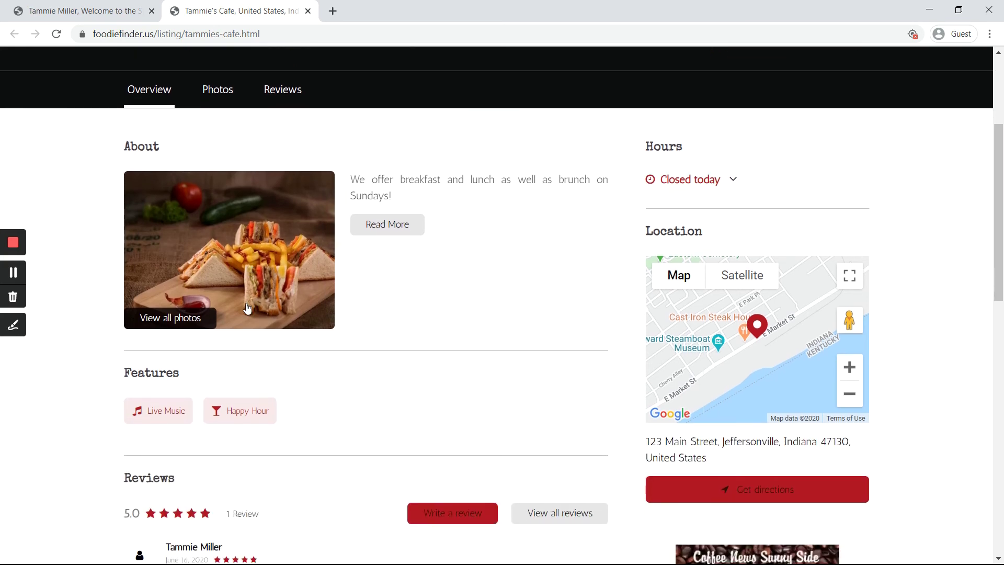
scroll(248, 309, "down", 4)
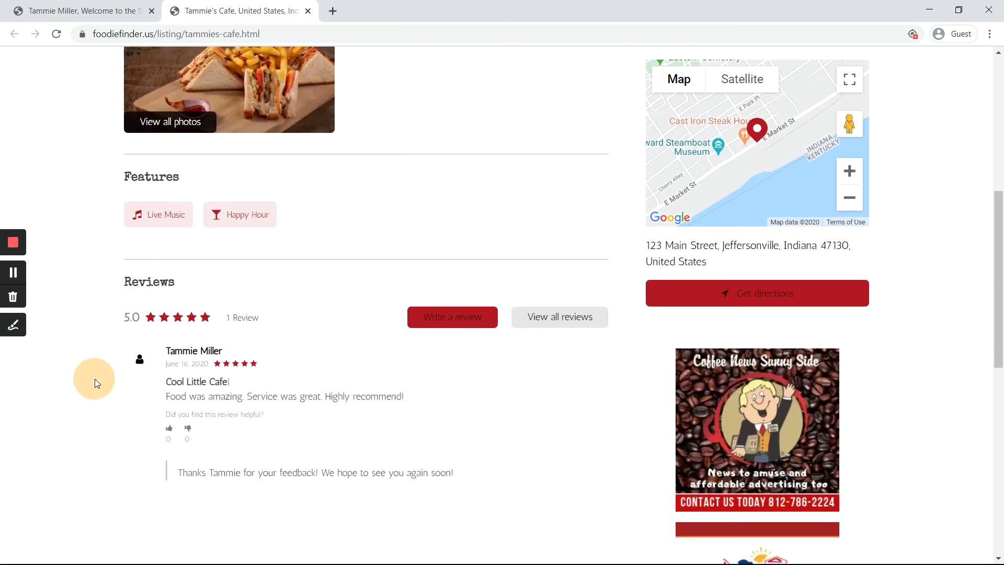
left_click_drag(90, 381, 124, 391)
left_click(146, 471)
scroll(200, 356, "up", 5)
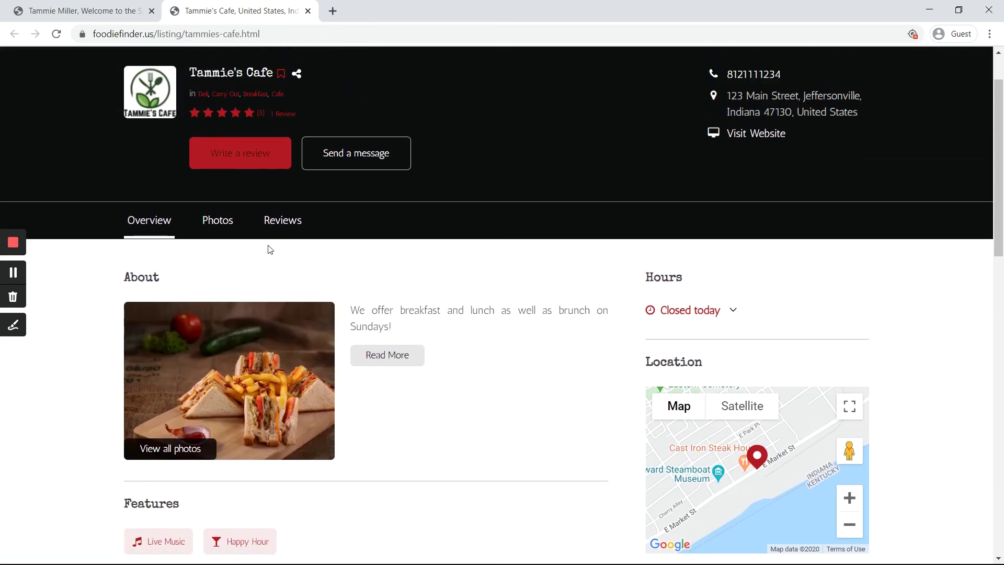
left_click(291, 222)
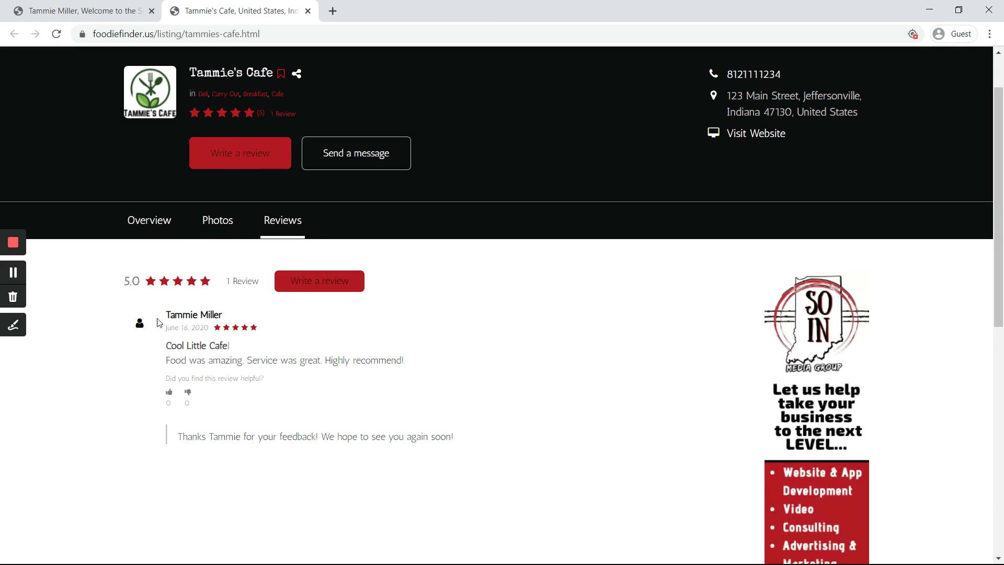
scroll(210, 403, "down", 1)
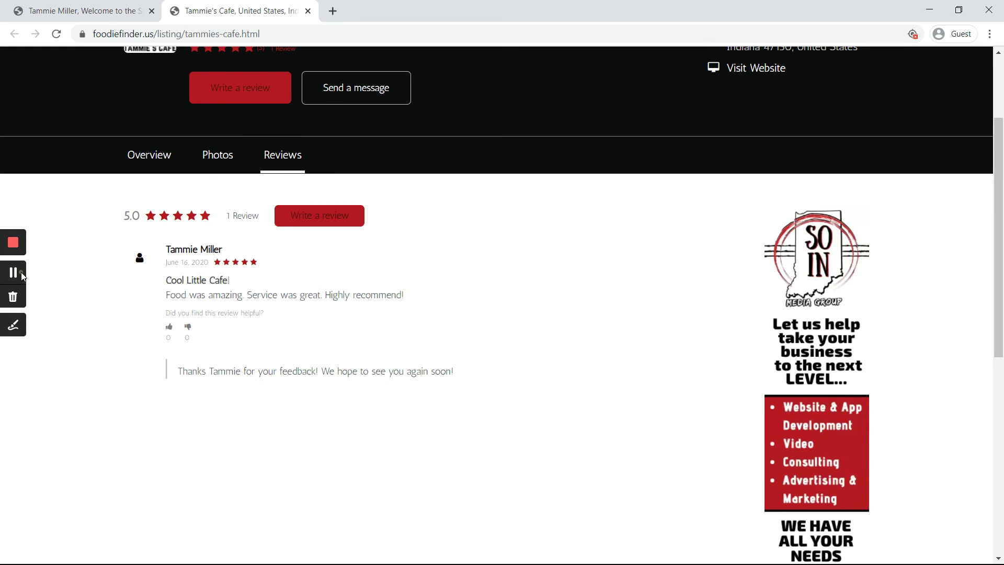
Step: Return to the sponsor dashboard and go to the Lead section below the review
key("ctrl+1")
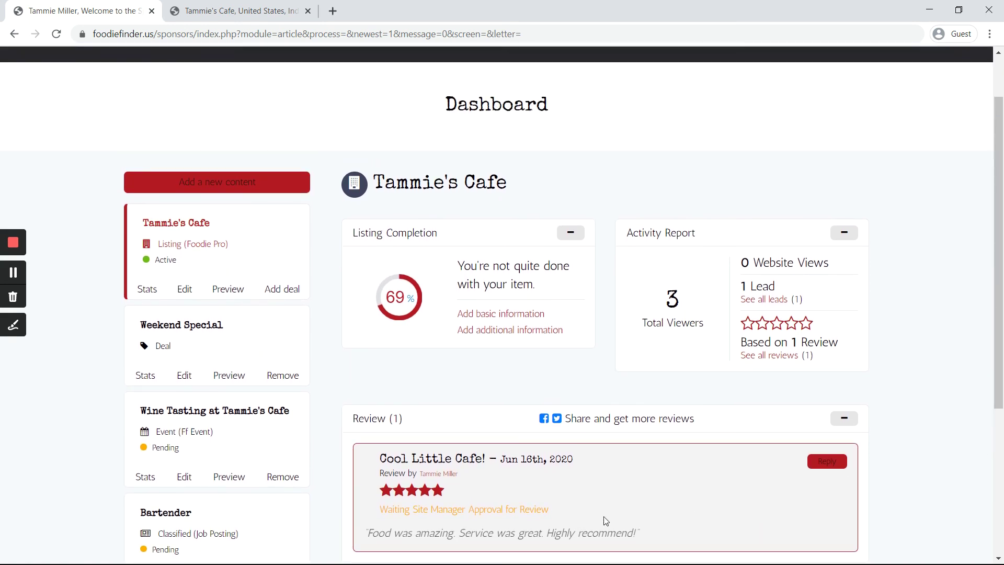
scroll(604, 515, "down", 1)
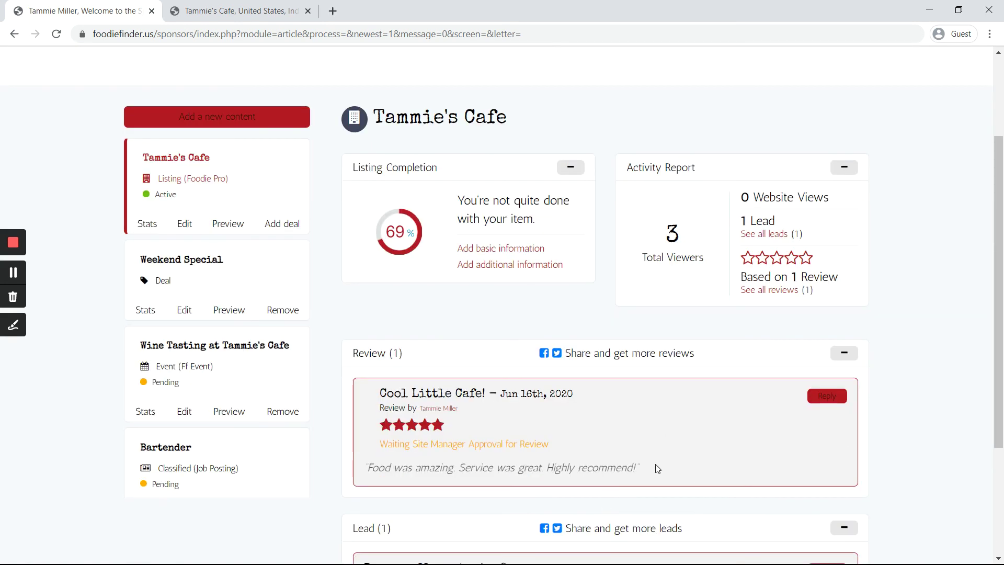